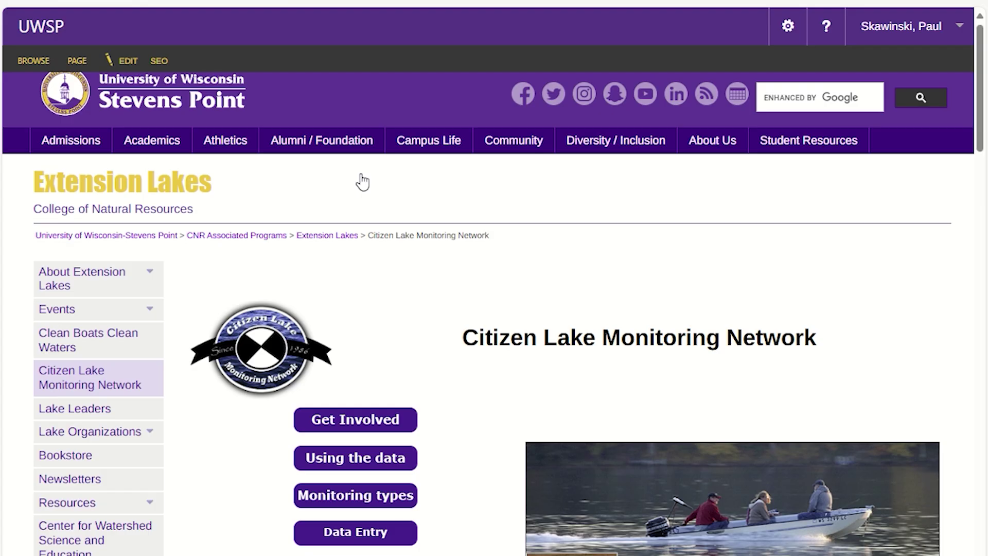
Move from the CLMN Data Entry resources to the Clean Boats Clean Waters About Data Entry page.
scroll(445, 370, down, 2)
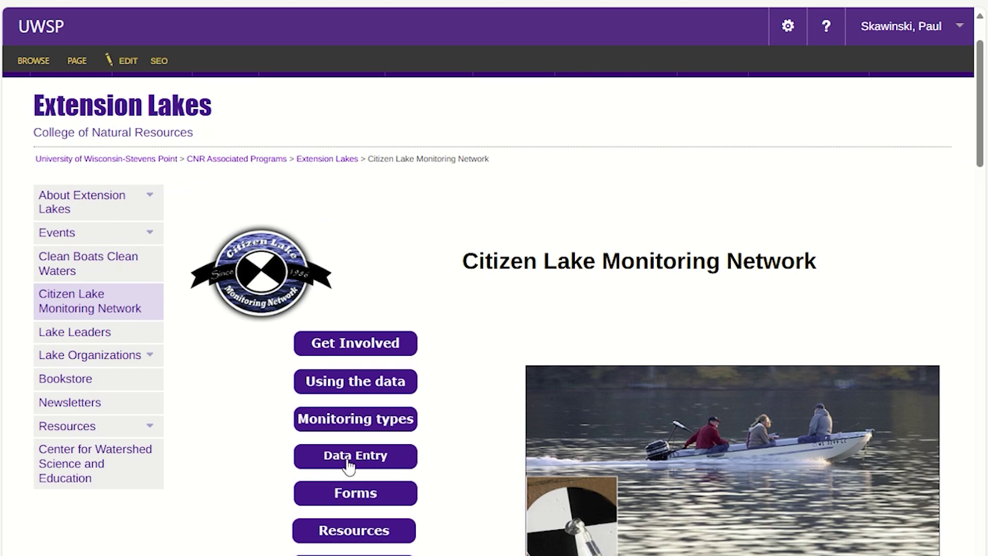
click(346, 465)
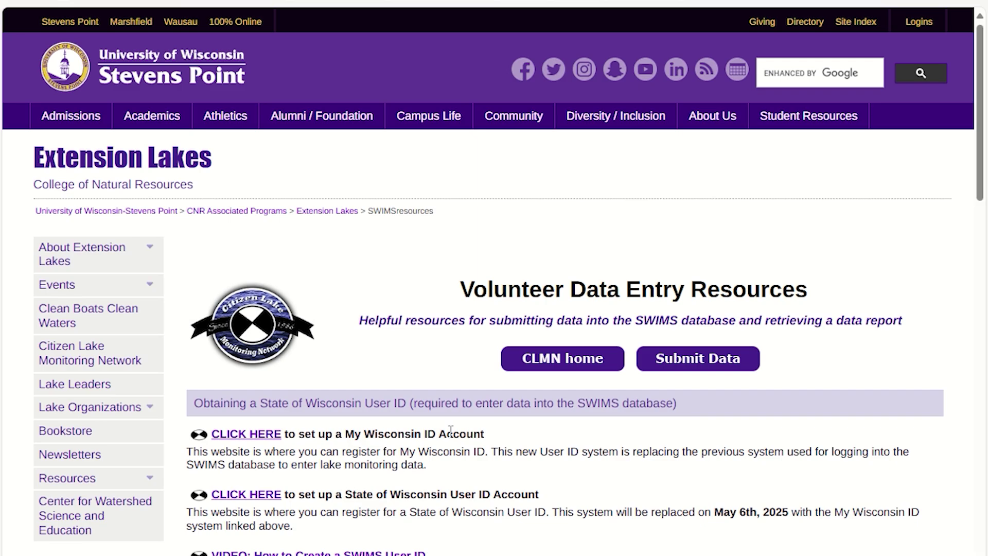
key(ctrl+w)
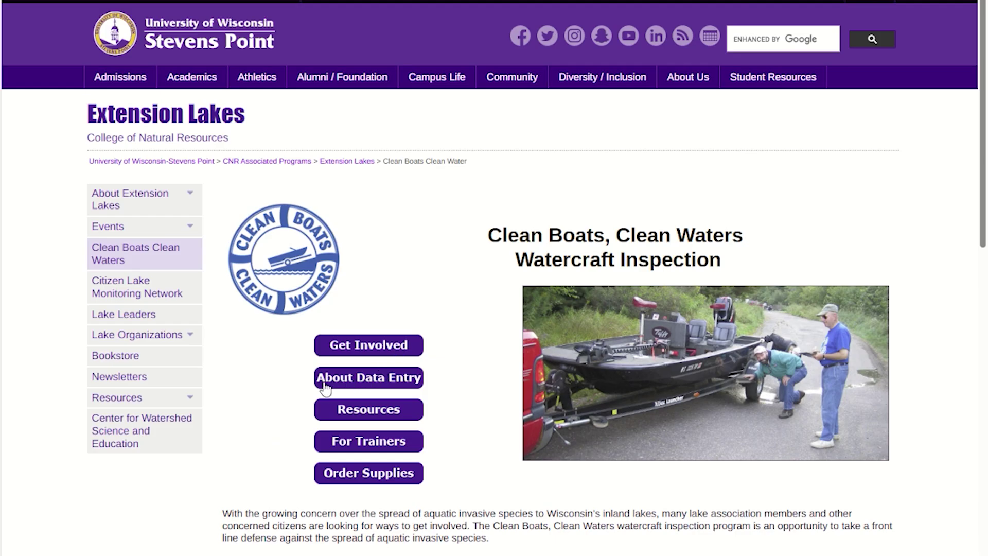
click(386, 386)
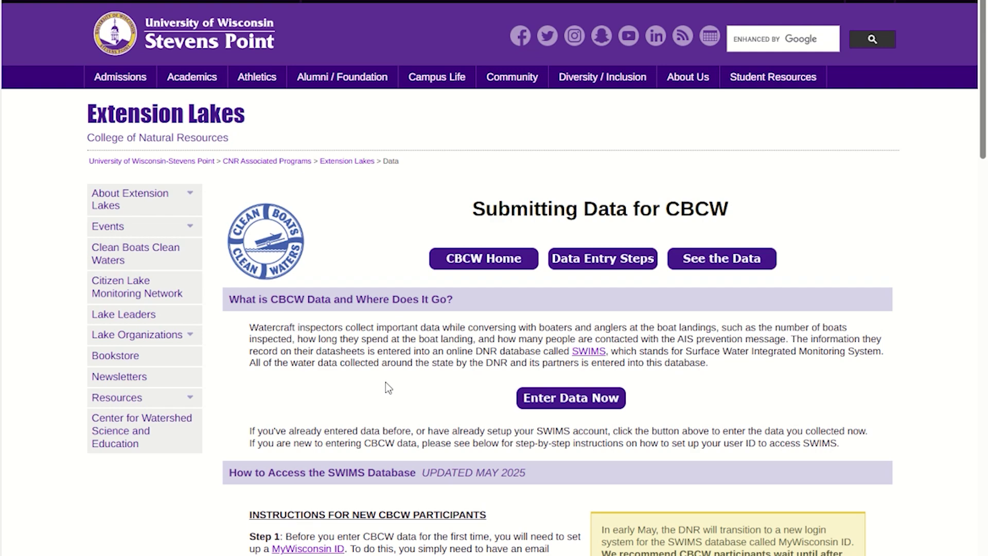
scroll(387, 382, down, 5)
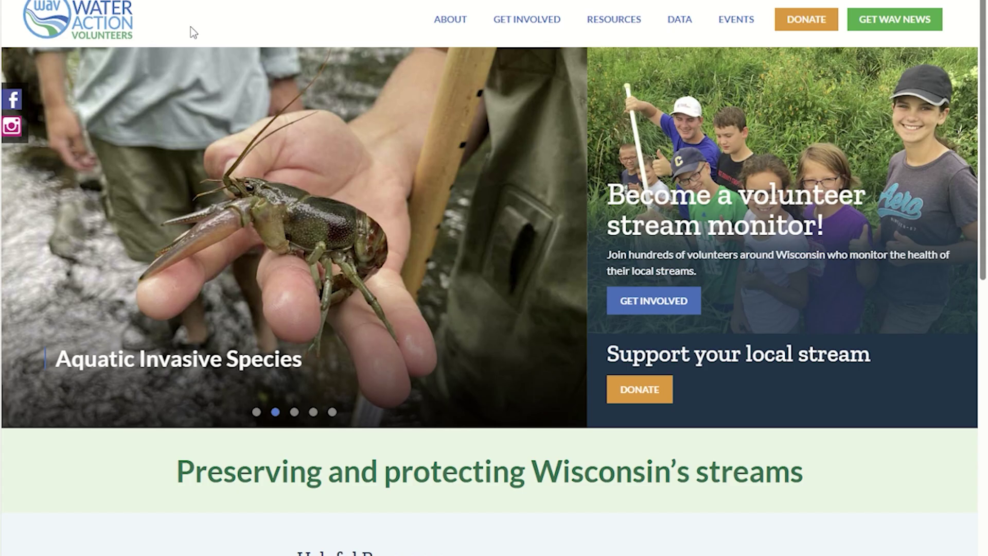
Open the Water Action Volunteers Submit Data page and follow Step 1's Create a MyWisconsin ID link.
mouse_move(694, 29)
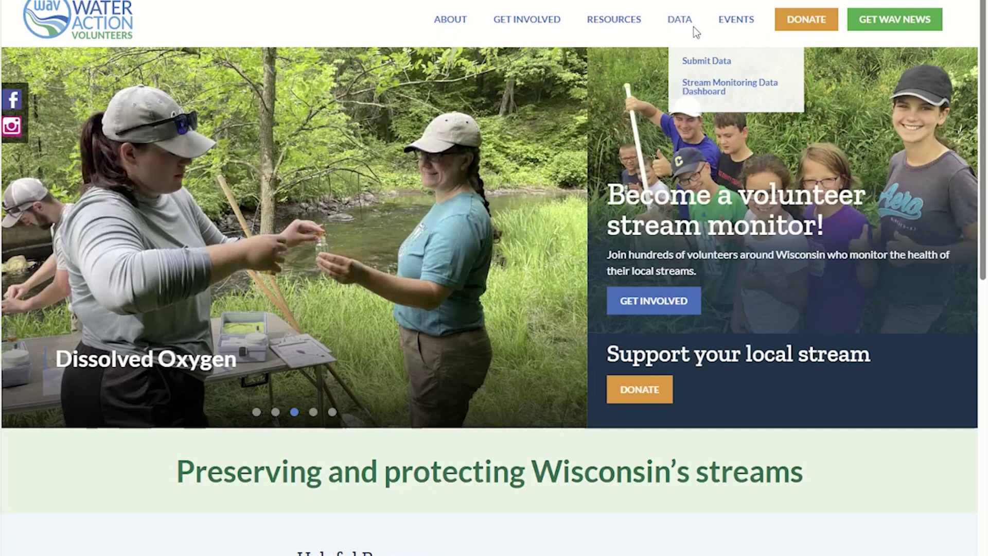
click(698, 66)
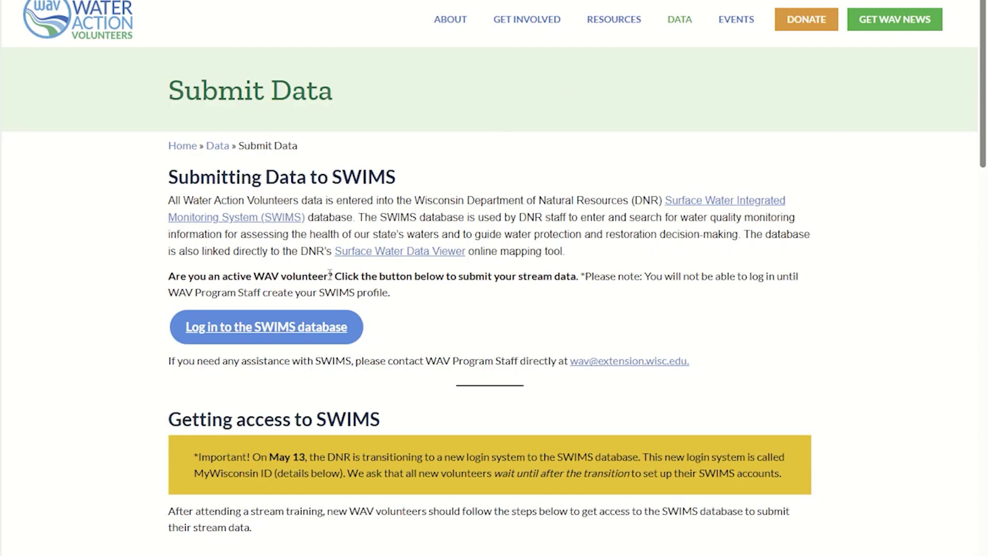
scroll(325, 280, down, 6)
click(258, 323)
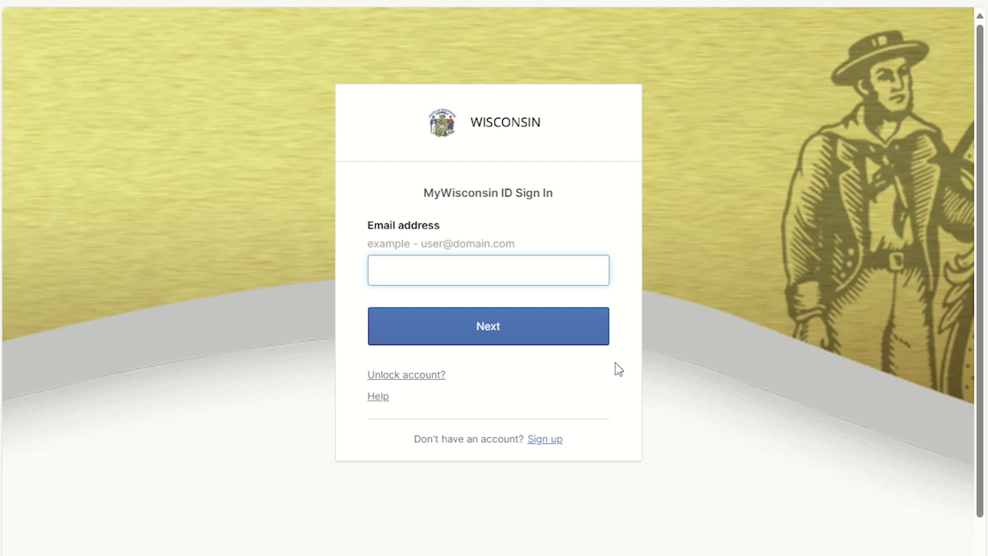
Sign up with the user's first name, last name and email, then choose email verification setup.
click(537, 442)
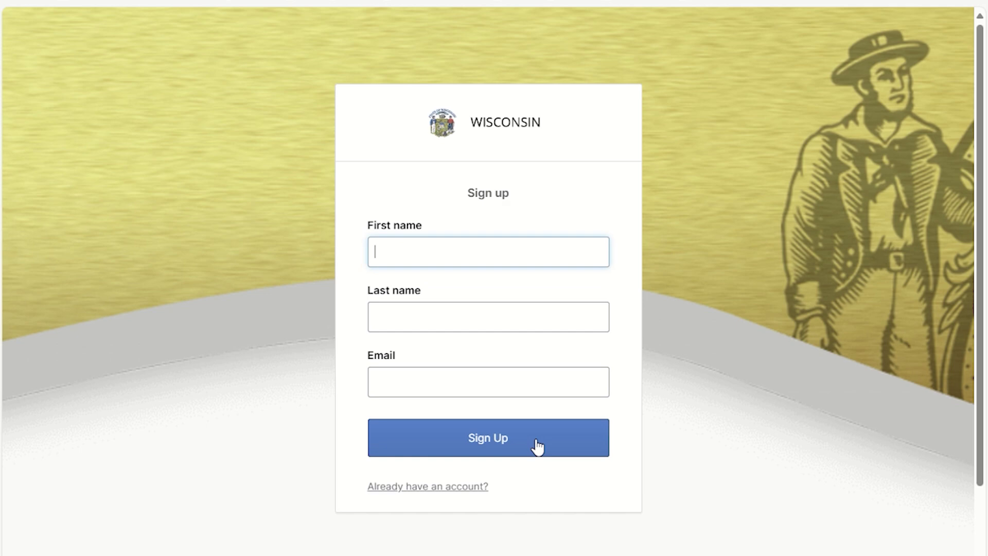
key(Tab)
key(Tab)
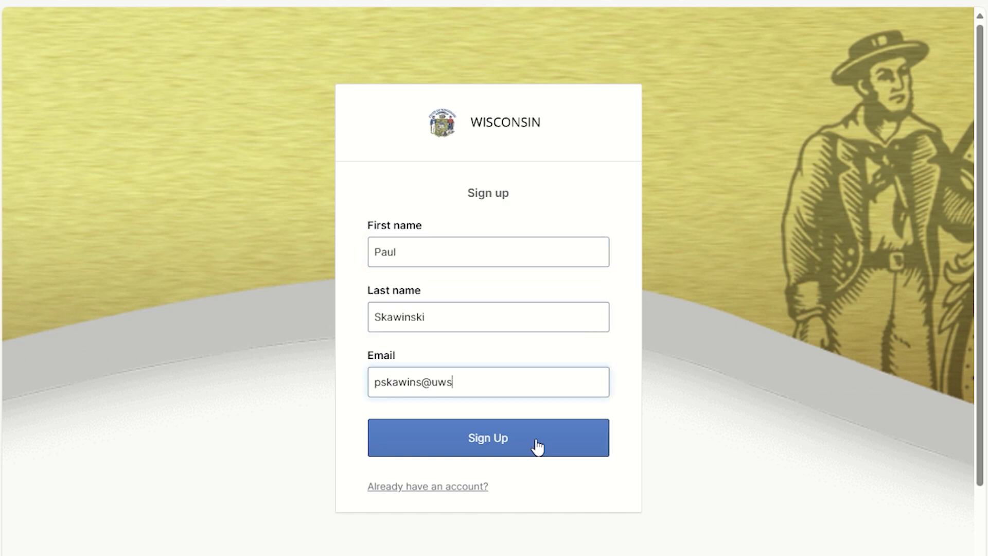
click(537, 444)
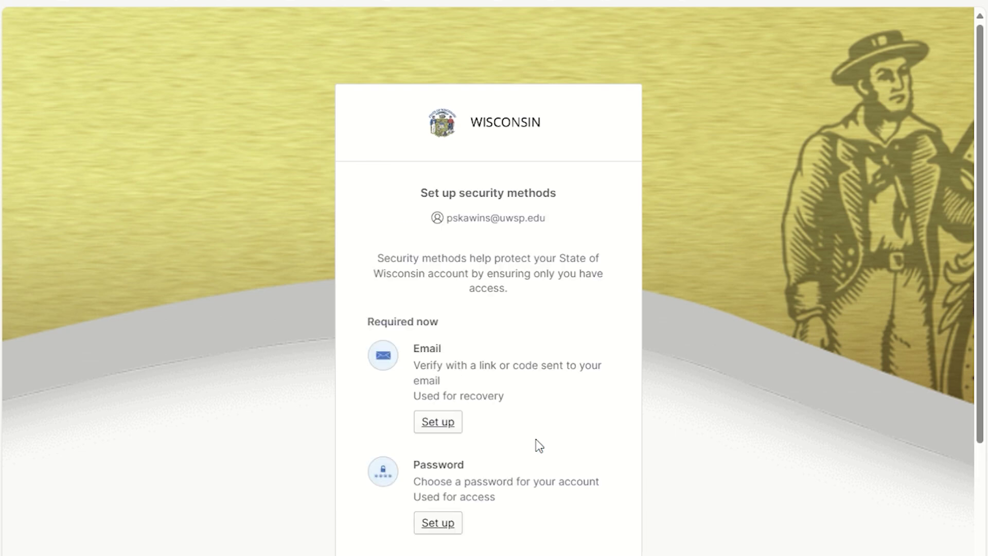
click(441, 425)
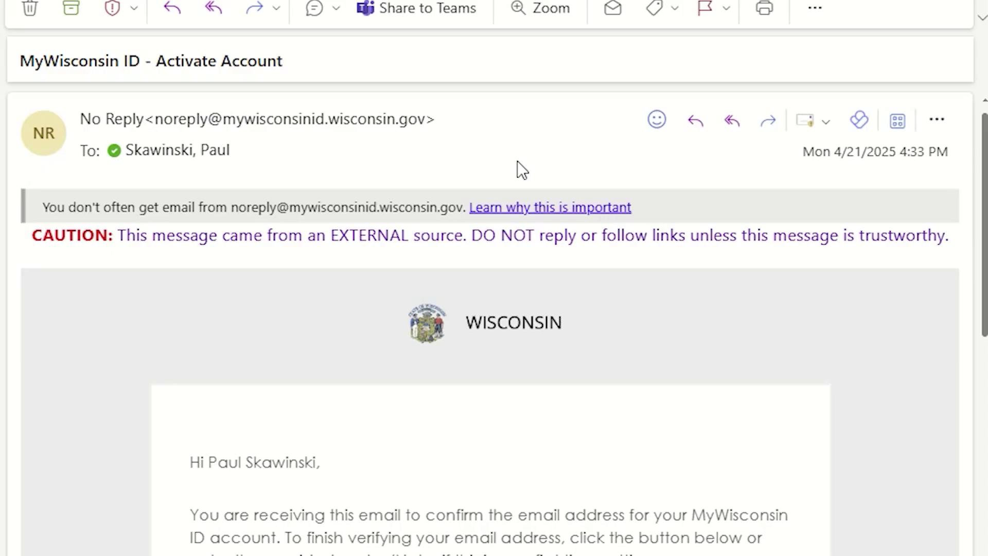
Follow the Activate MyWisconsin ID Account link in the activation email.
scroll(540, 170, down, 8)
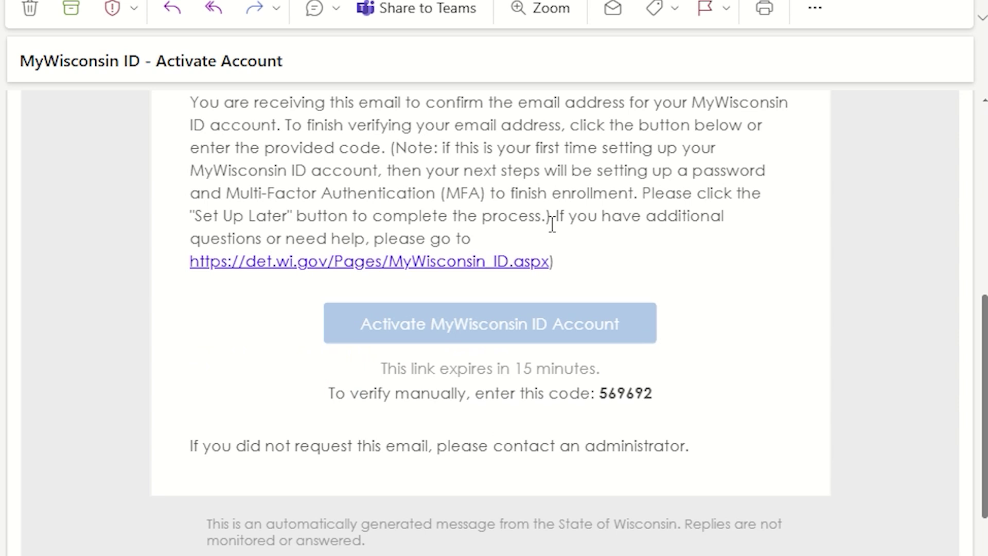
click(511, 338)
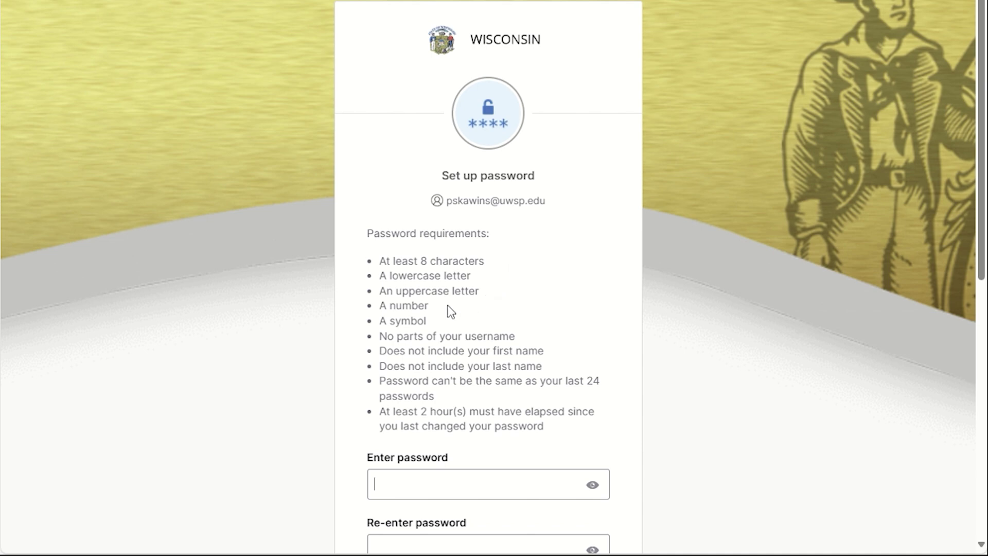
Enter and confirm the new account password, then continue to security methods.
scroll(549, 375, down, 3)
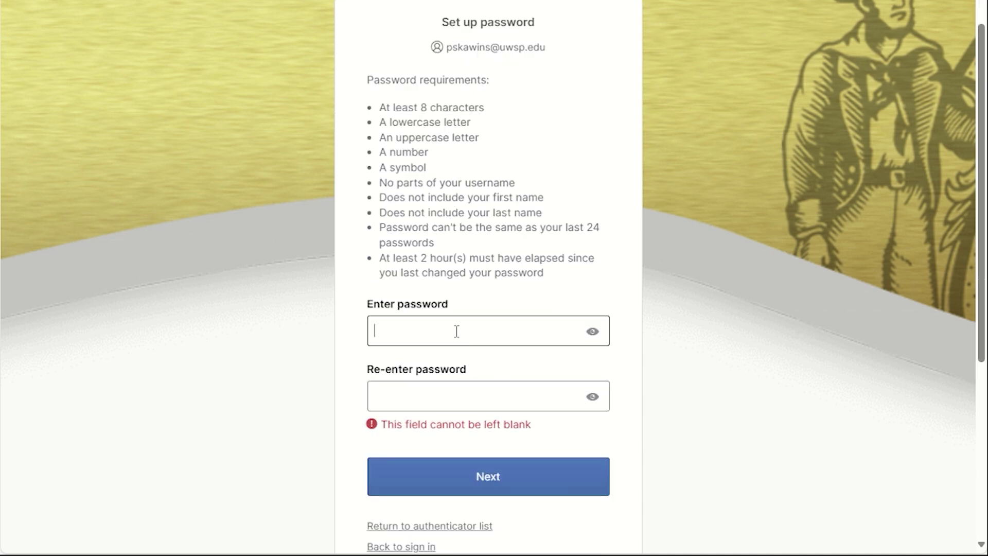
text(***********)
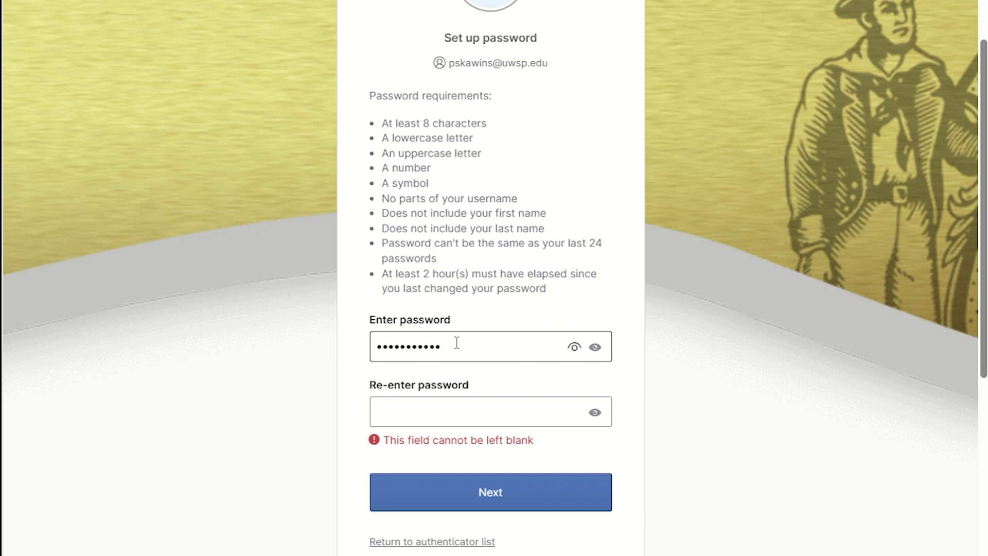
click(422, 418)
text(***********)
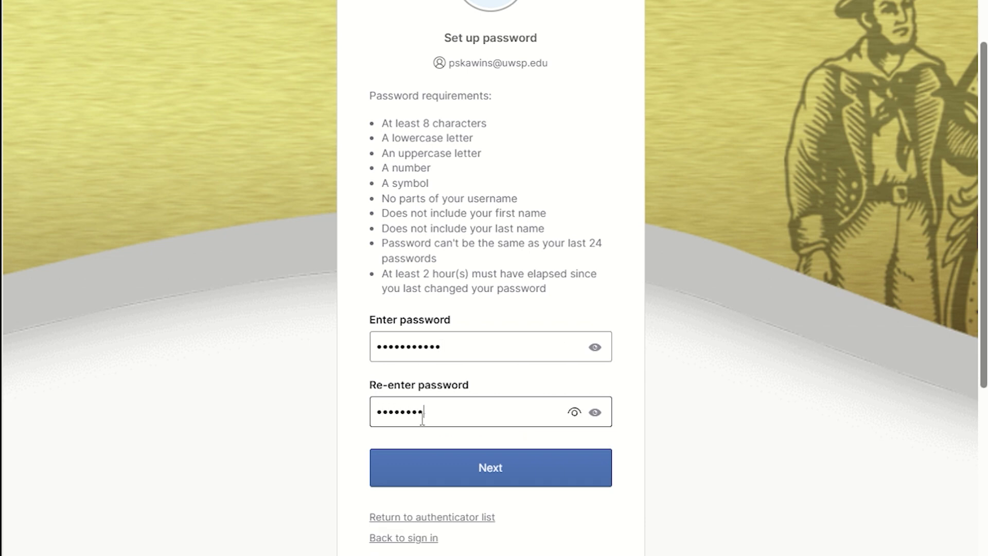
click(502, 466)
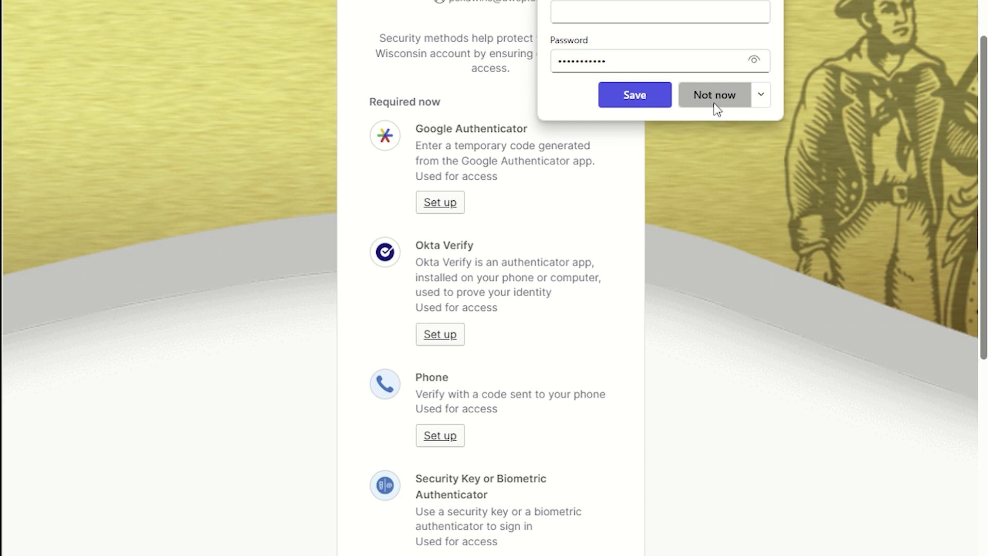
Decline the browser's password save and verify the user's phone number with an SMS code.
click(717, 95)
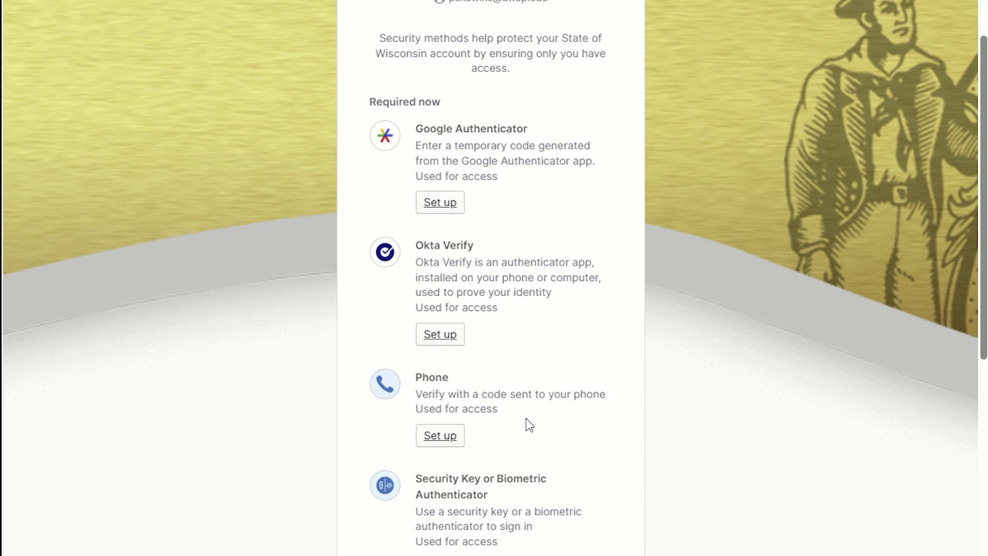
click(434, 440)
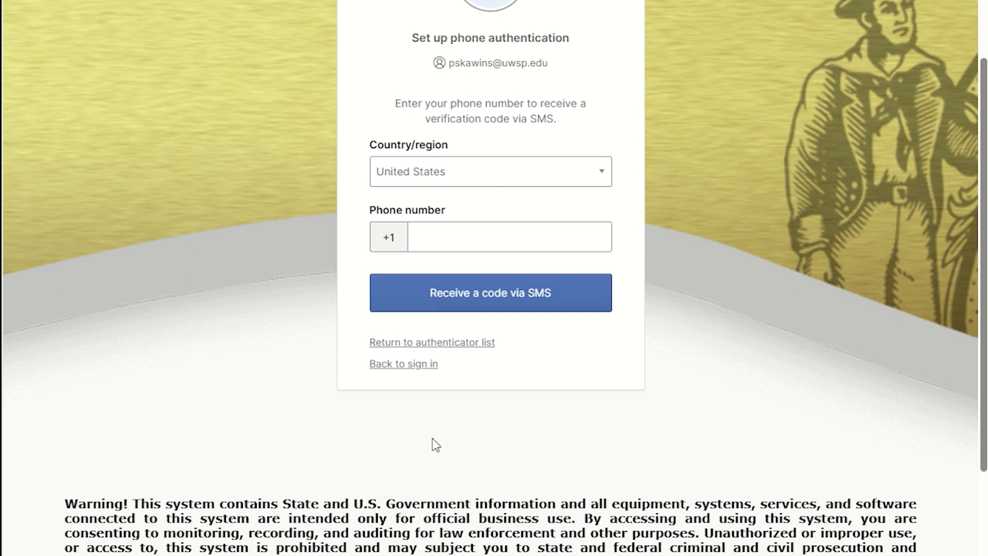
click(466, 239)
text(7152)
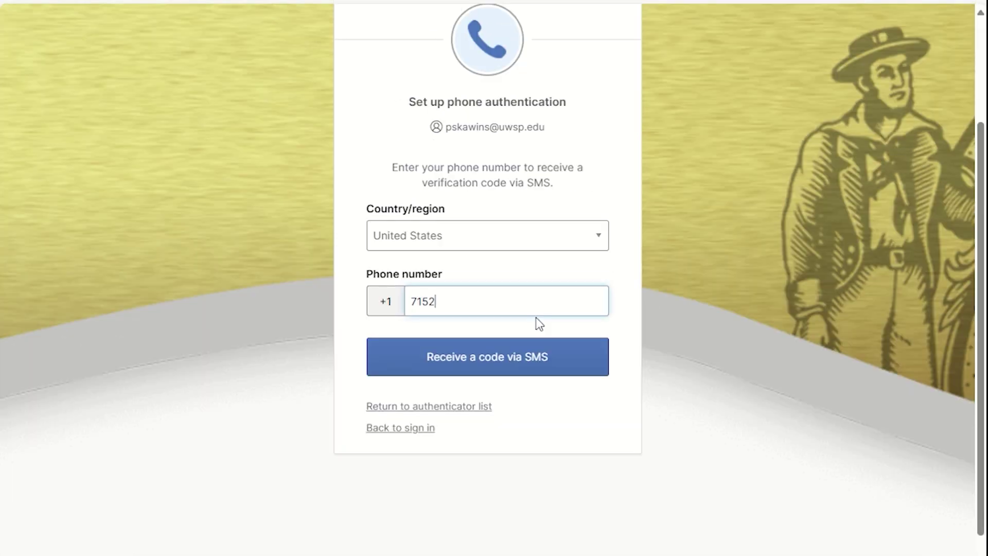
text(222222)
click(538, 356)
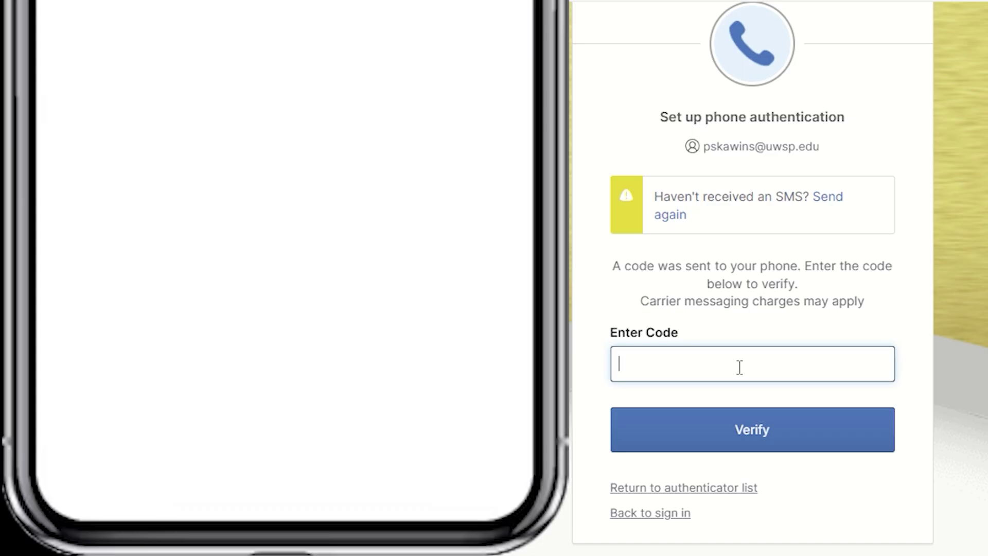
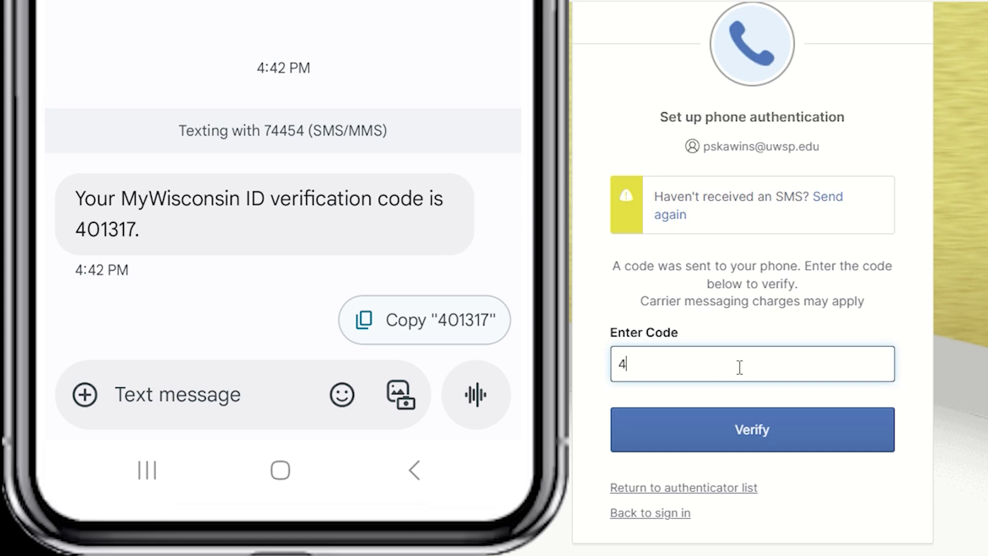
click(746, 430)
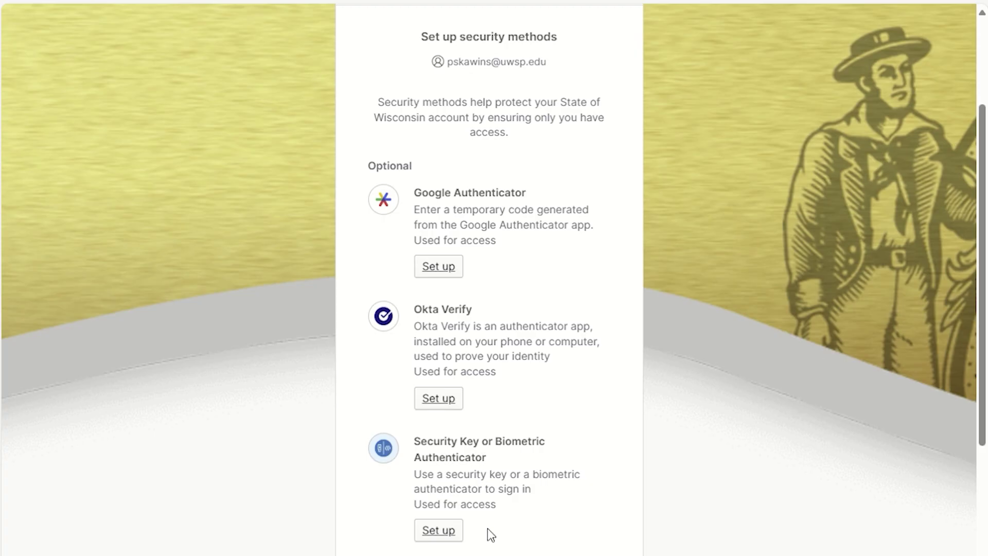
scroll(488, 531, down, 3)
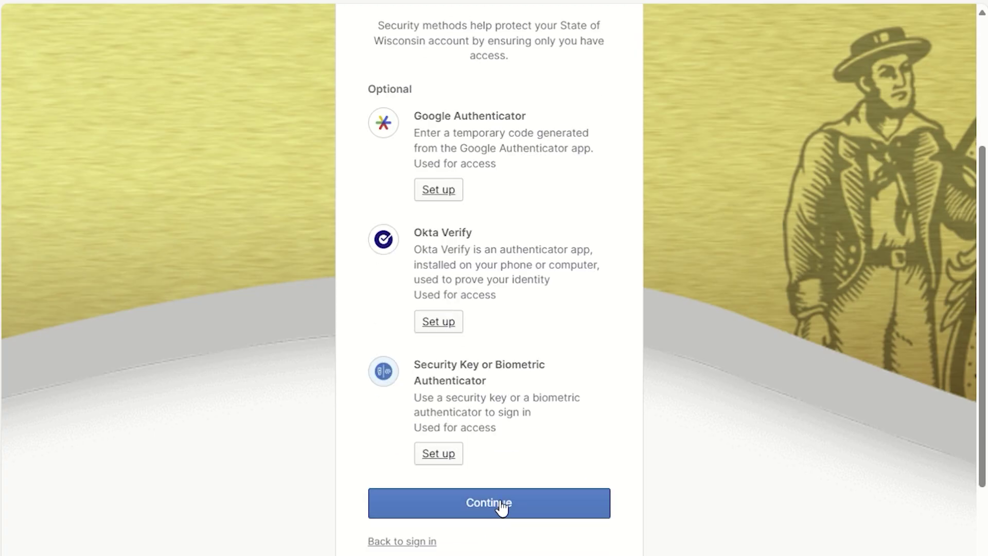
Finish security setup to reach the My Apps dashboard and open the profile dropdown.
click(502, 506)
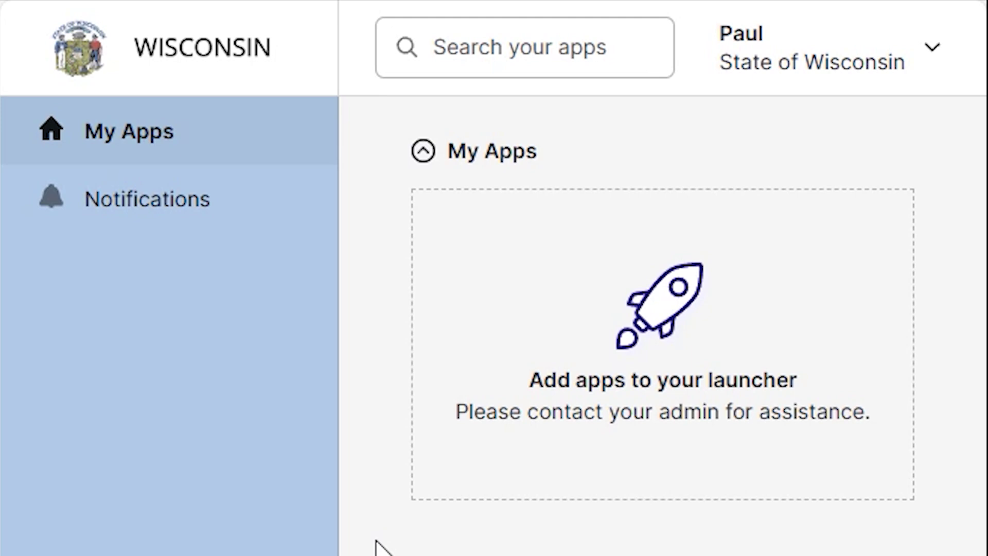
click(941, 70)
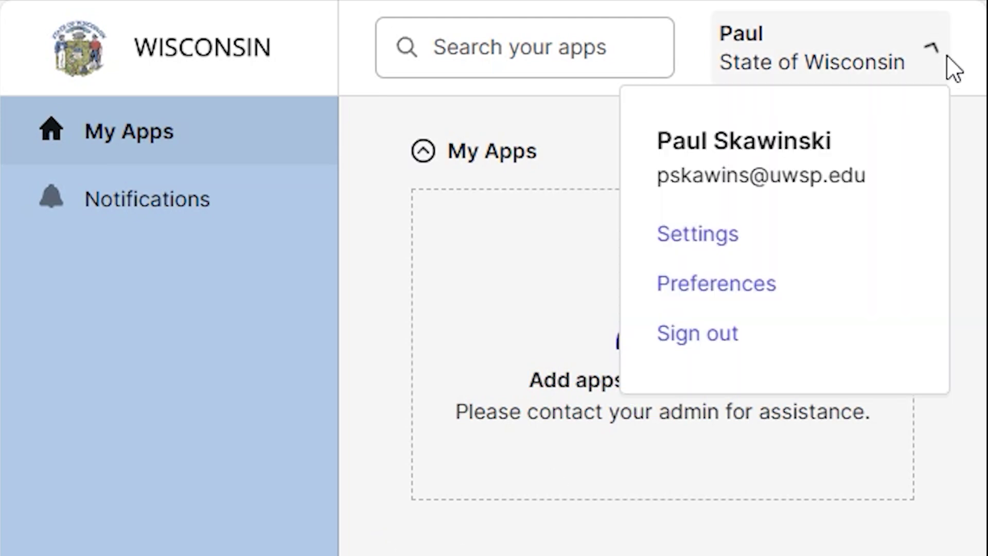
Sign out, then follow the CLMN Data Entry page's SWIMS Database CLICK HERE link.
click(689, 346)
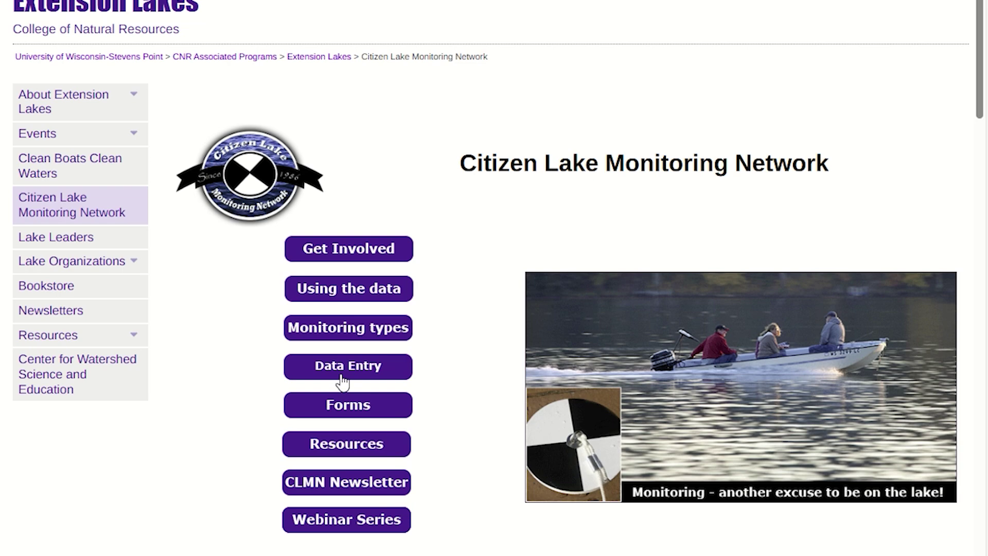
click(385, 377)
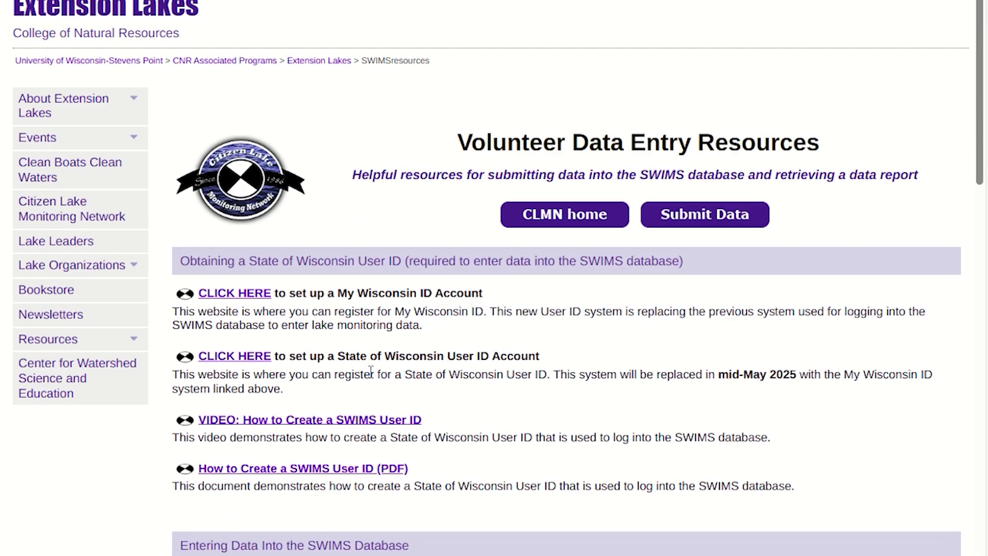
scroll(370, 369, down, 5)
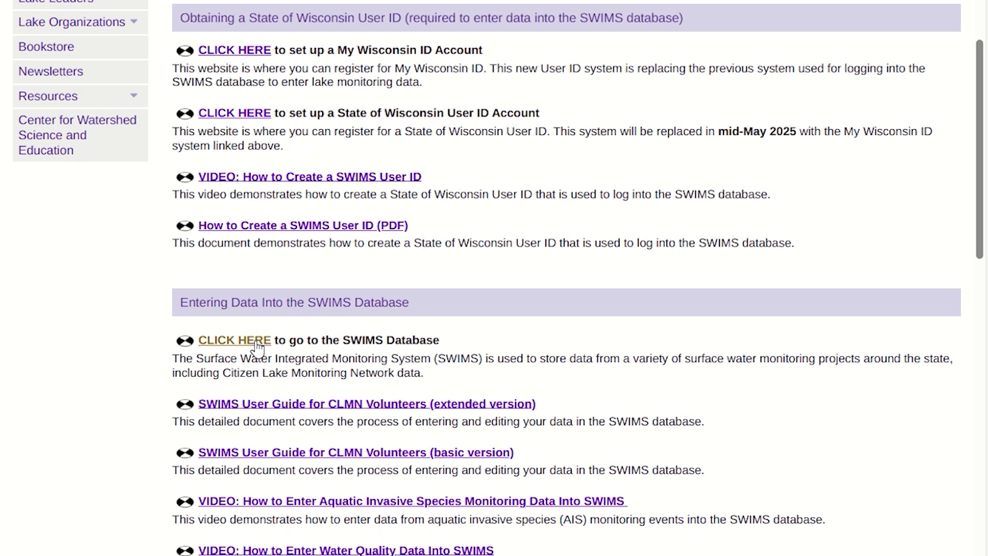
click(257, 342)
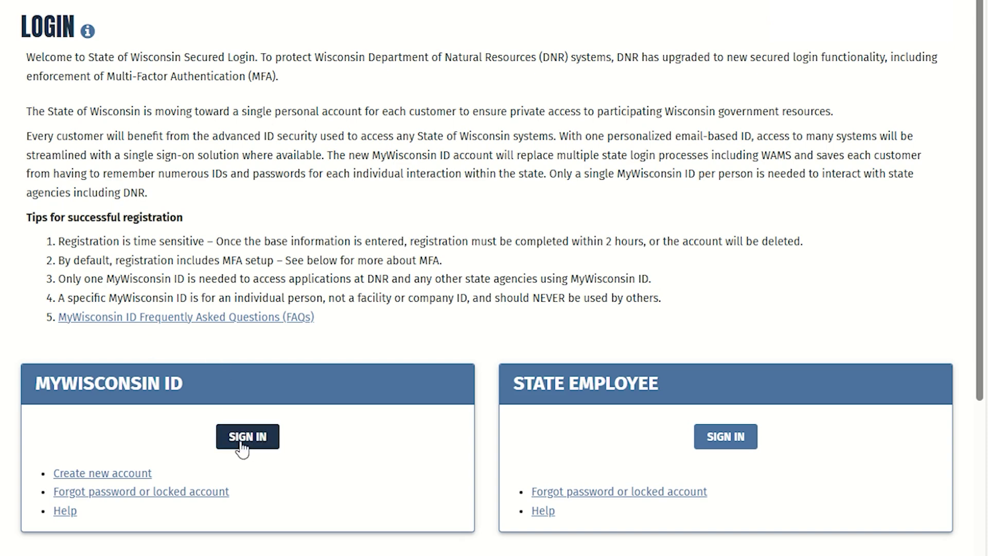
Sign in to MyWisconsin ID with the account email and password.
click(260, 446)
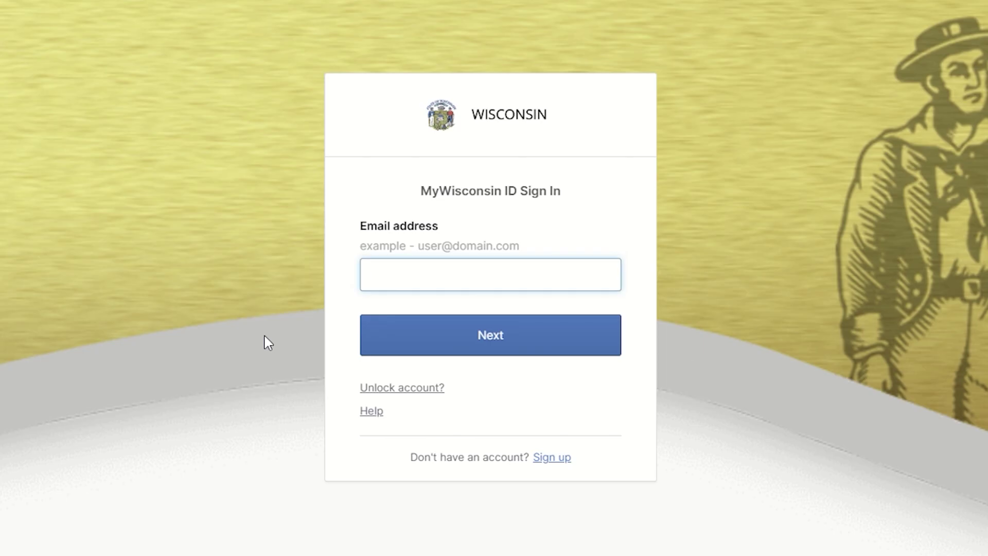
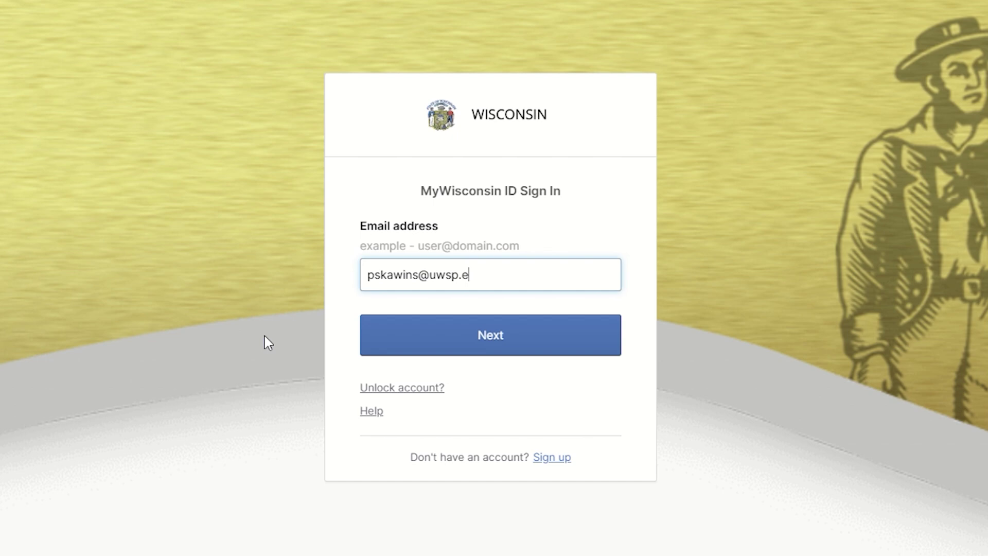
click(463, 345)
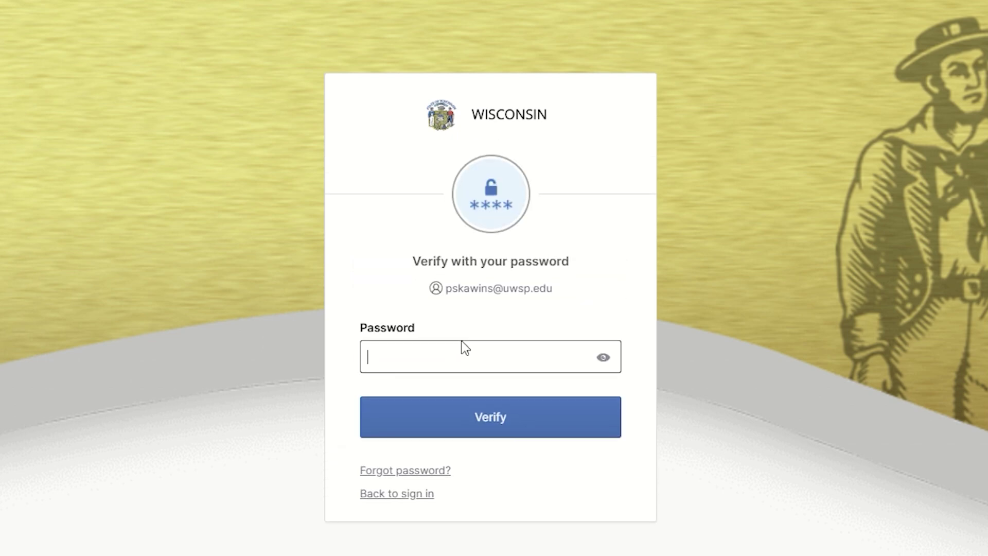
text(••••••••••••)
key(Return)
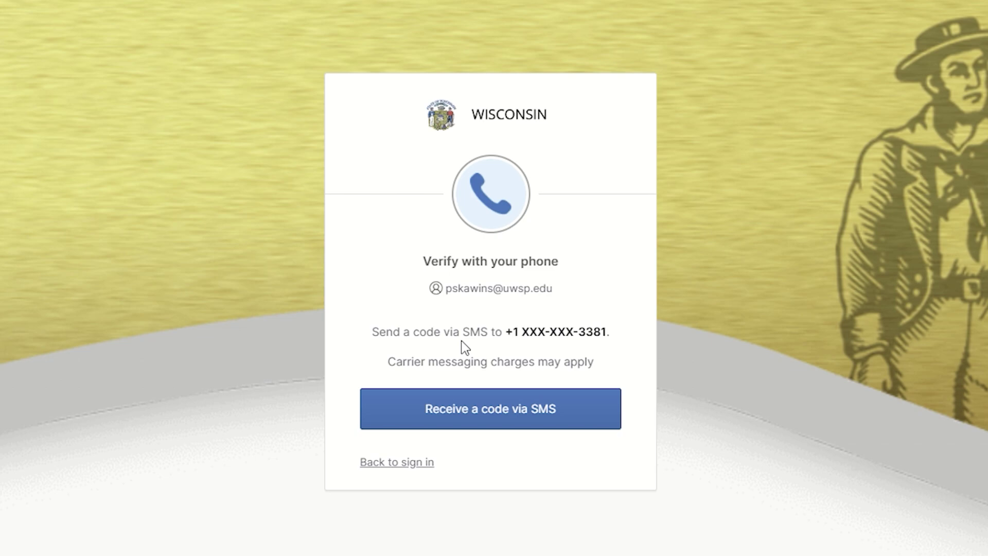
Complete login with the verification code texted to the phone.
click(461, 428)
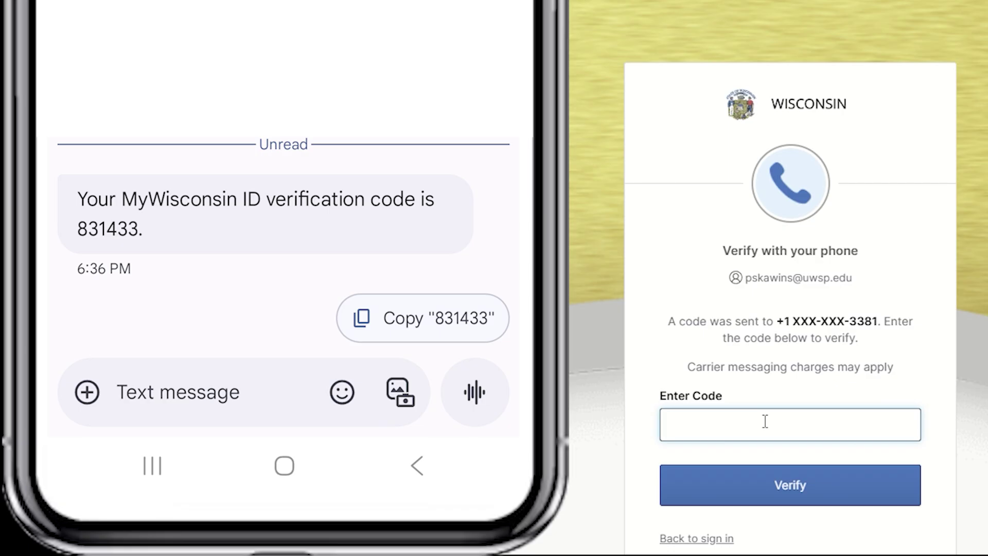
click(785, 487)
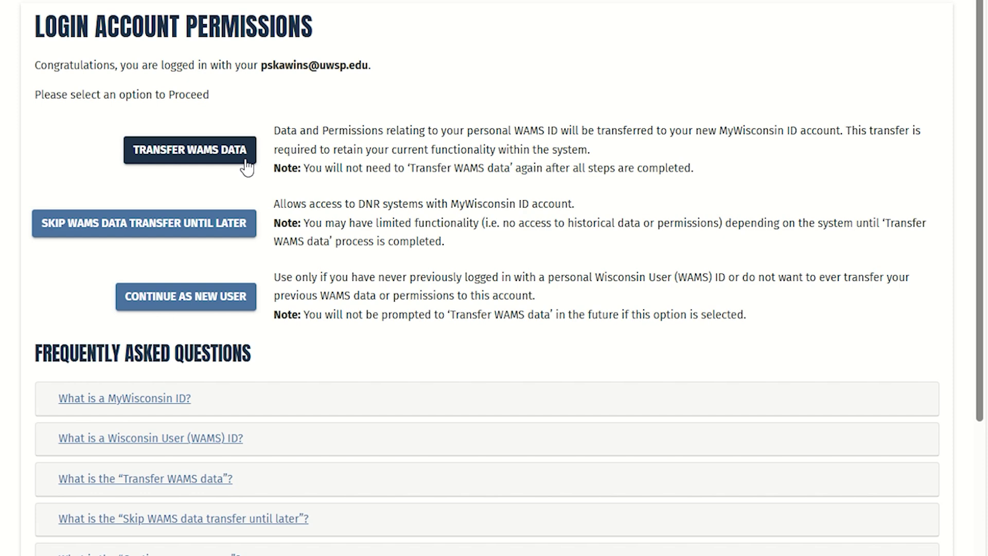
Transfer WAMS data by entering the old WAMS ID and password, declining the browser's password save.
click(246, 162)
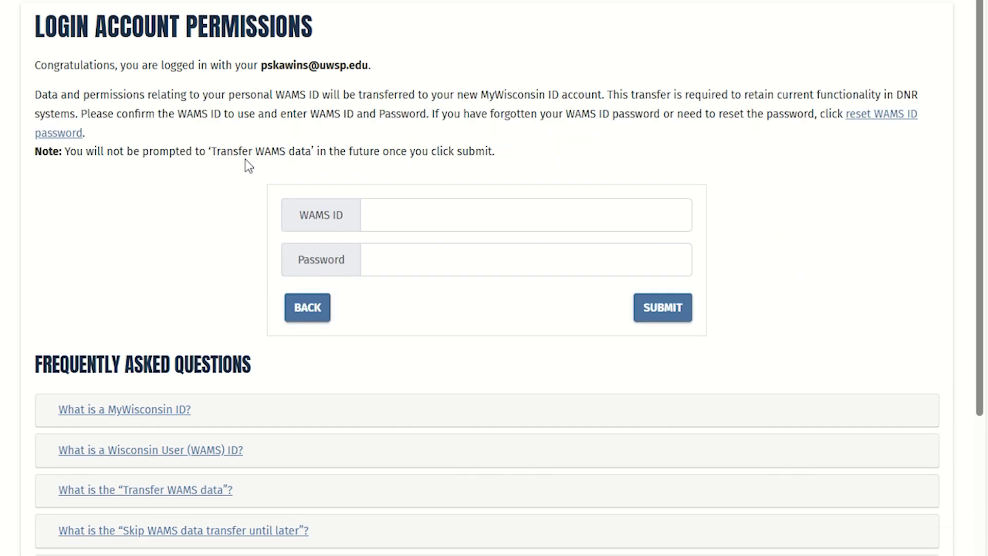
click(395, 215)
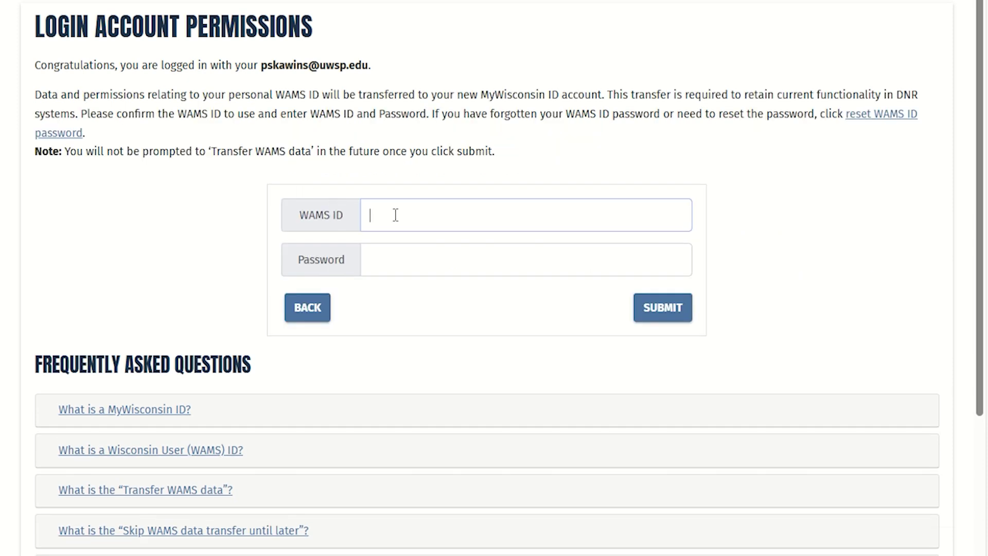
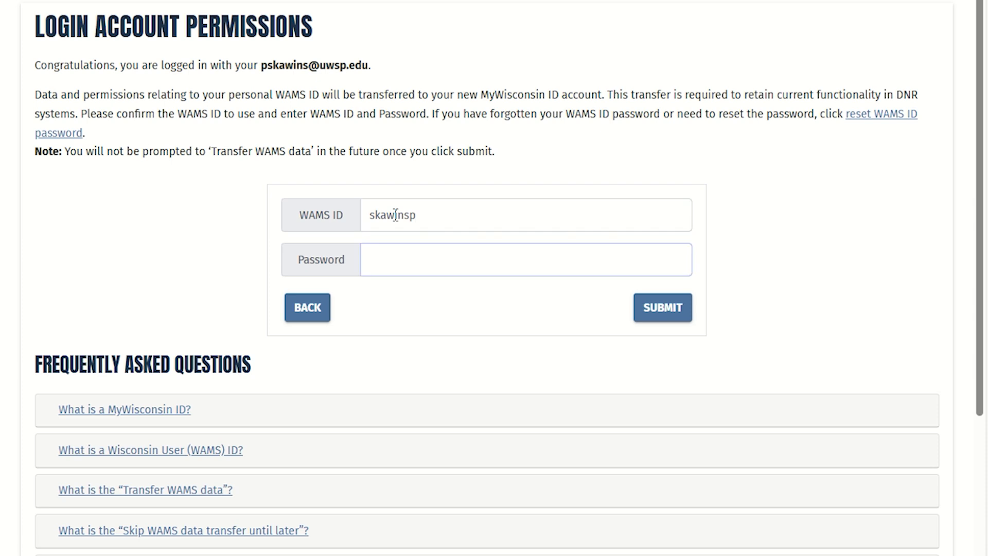
text(***********)
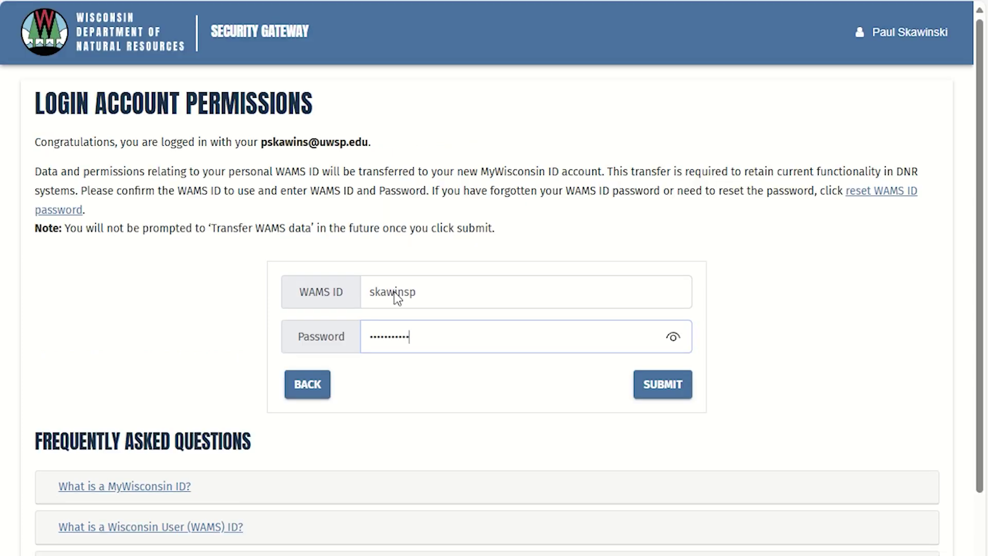
key(Return)
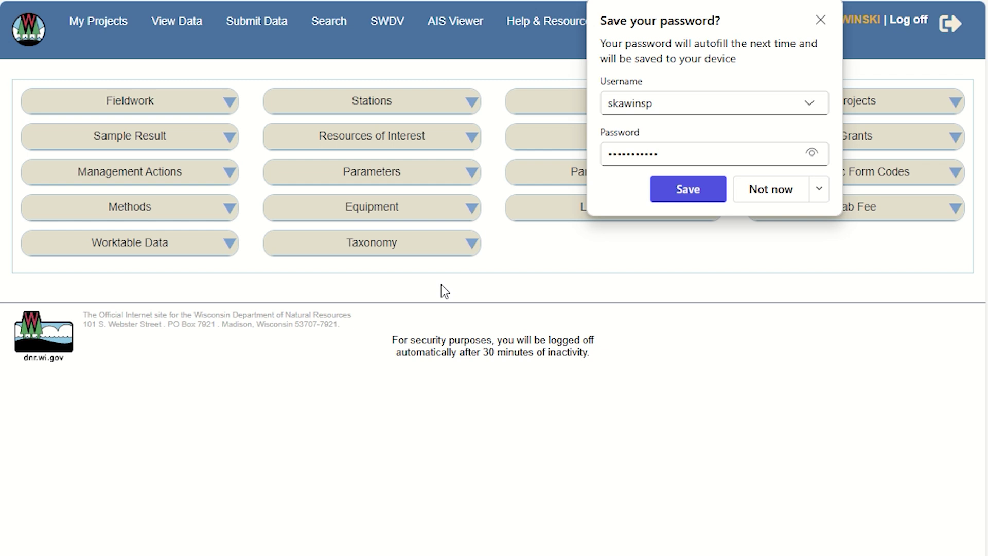
click(777, 198)
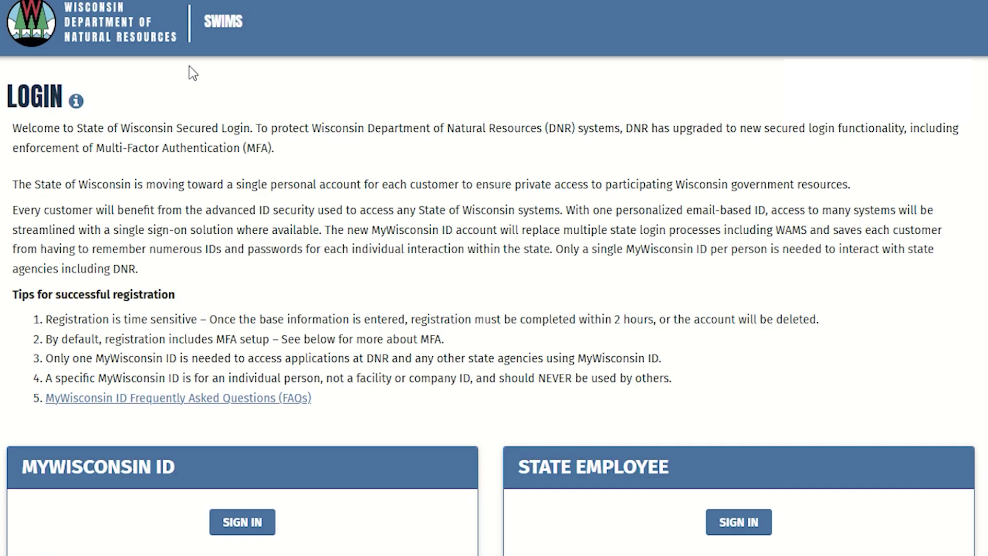
Sign in to SWIMS through MyWisconsin ID with the account e-mail and password, declining to save the password.
scroll(189, 66, down, 5)
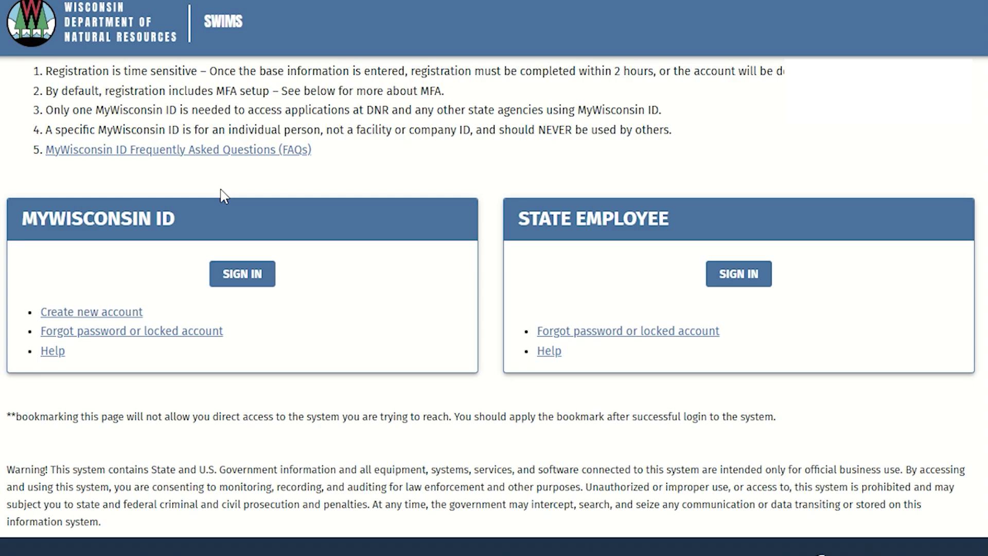
click(229, 280)
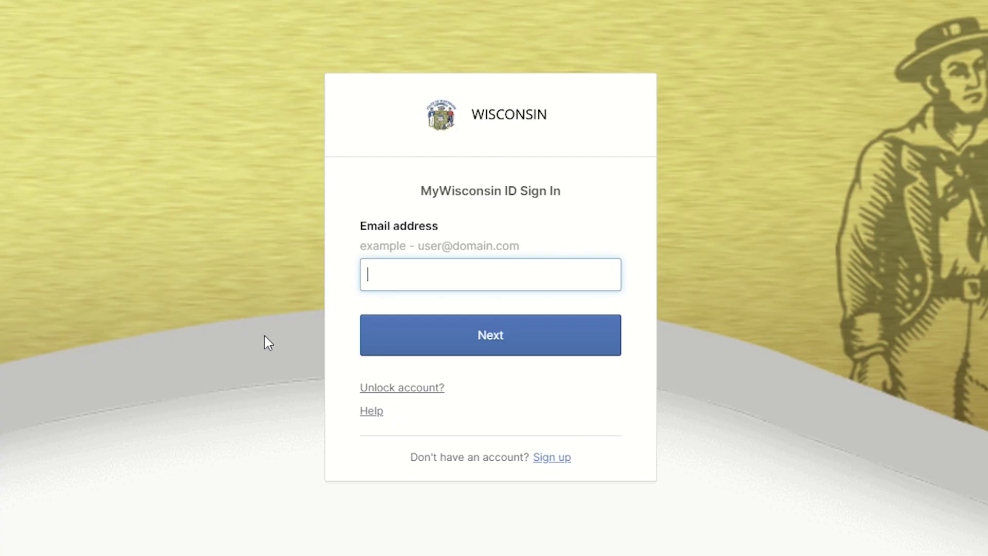
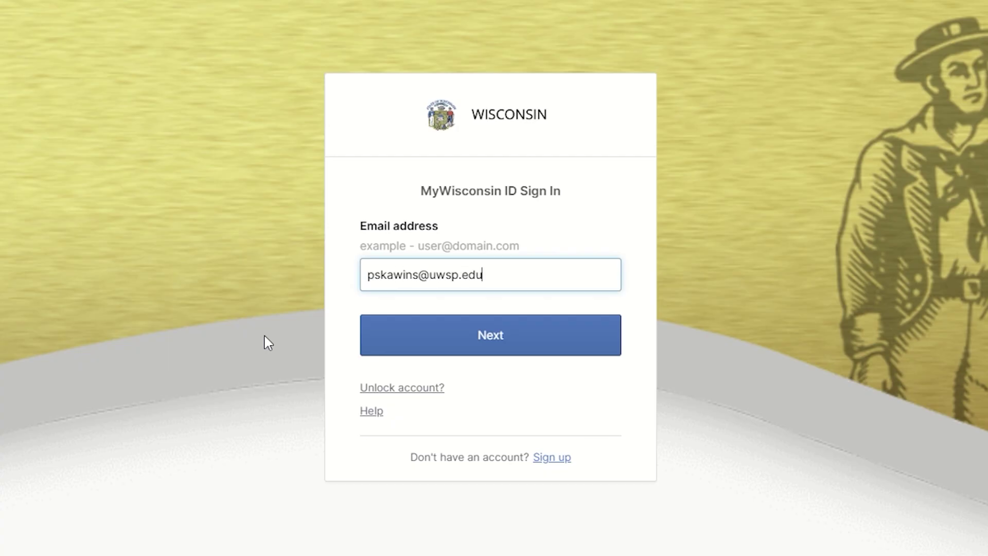
click(461, 348)
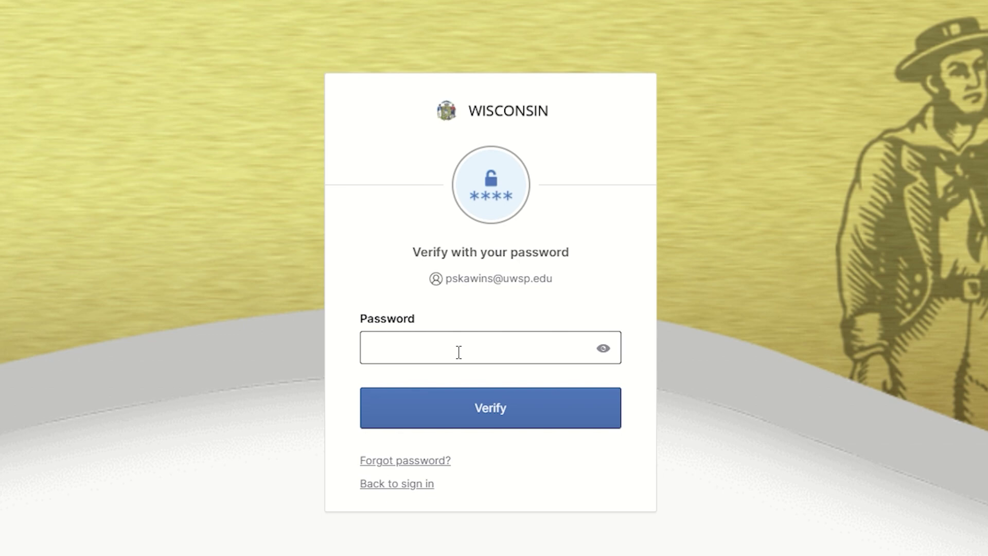
text(••••••••••••)
click(460, 409)
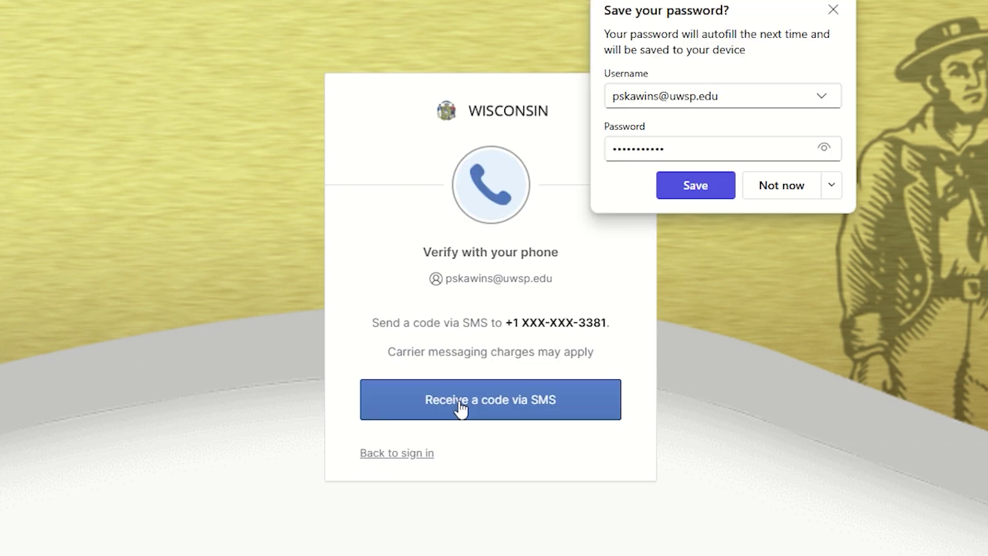
click(769, 191)
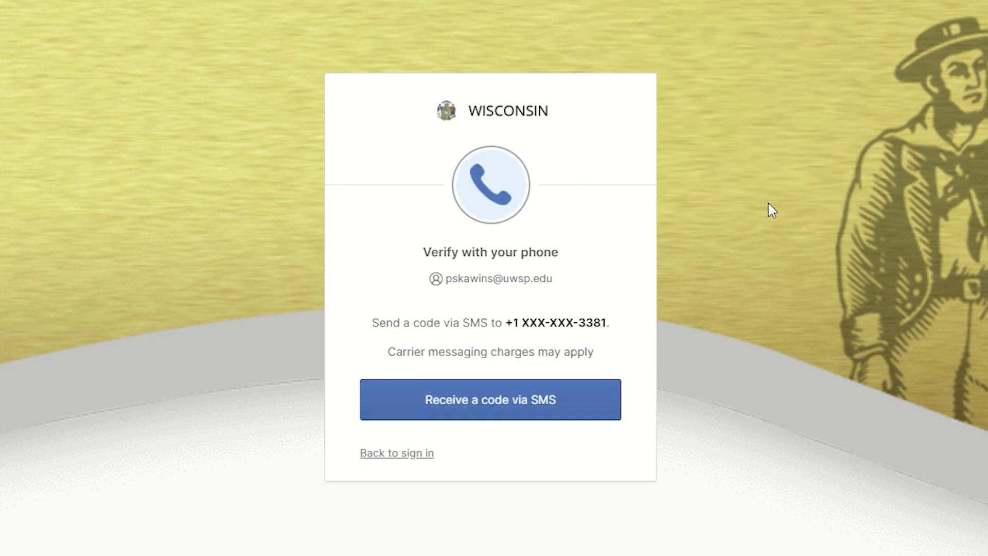
Verify the sign-in with a code texted by SMS to reach the SWIMS main menu.
click(549, 402)
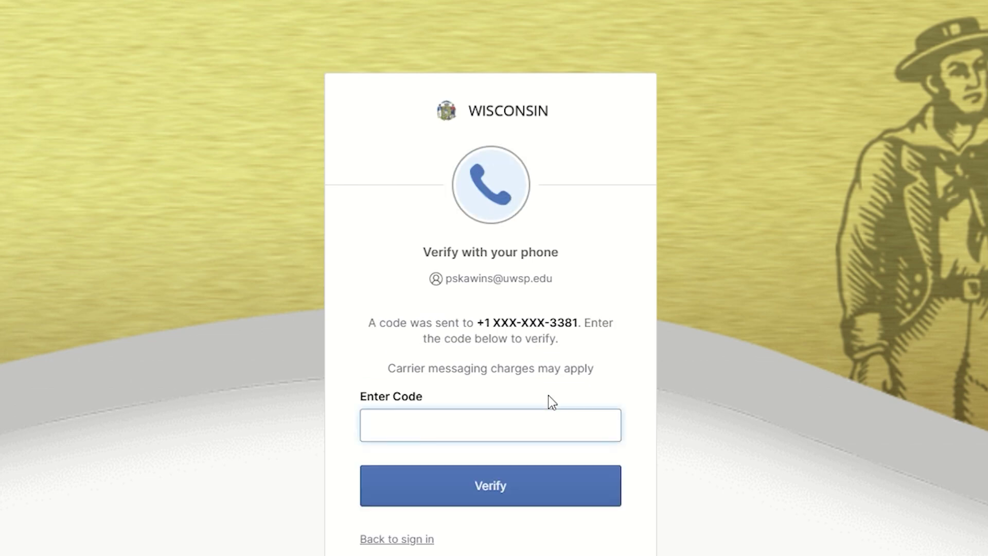
click(546, 486)
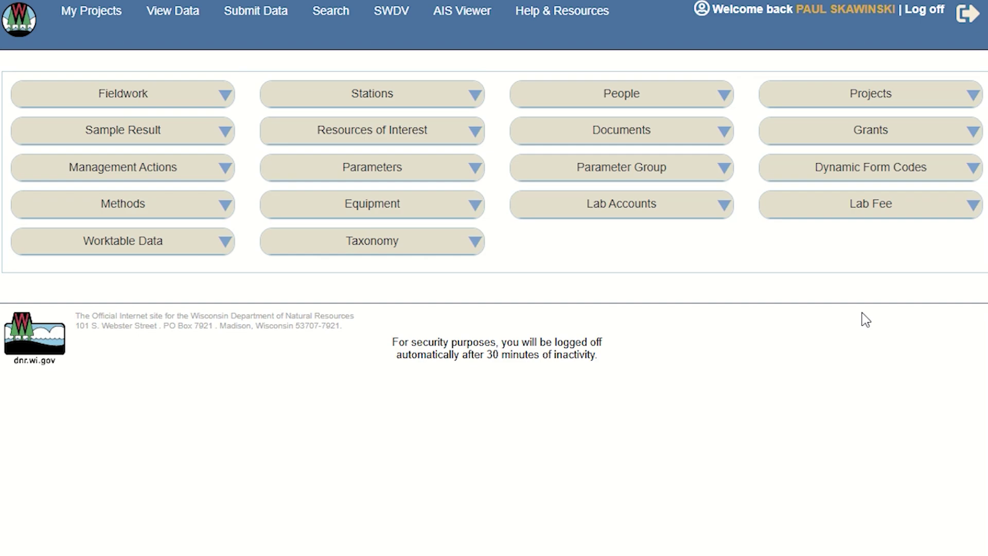